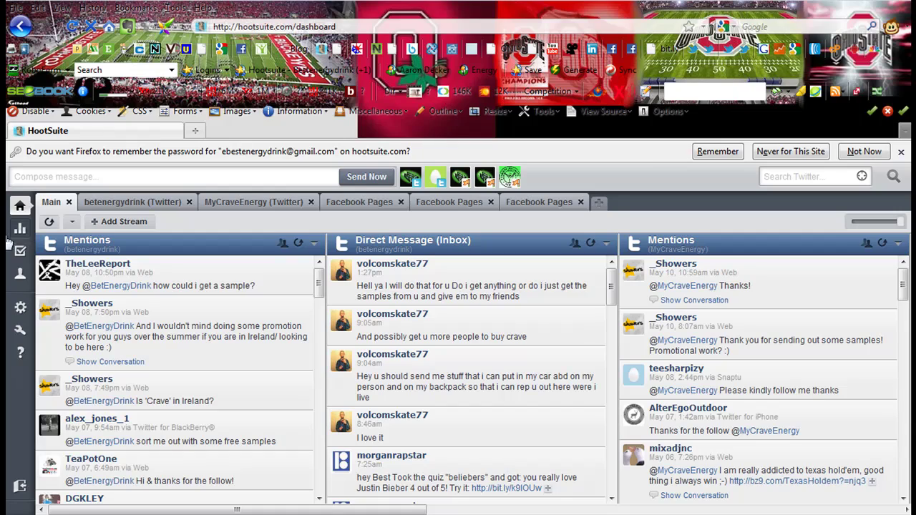
Try to connect a Facebook profile through the social network settings.
mouse_move(411, 180)
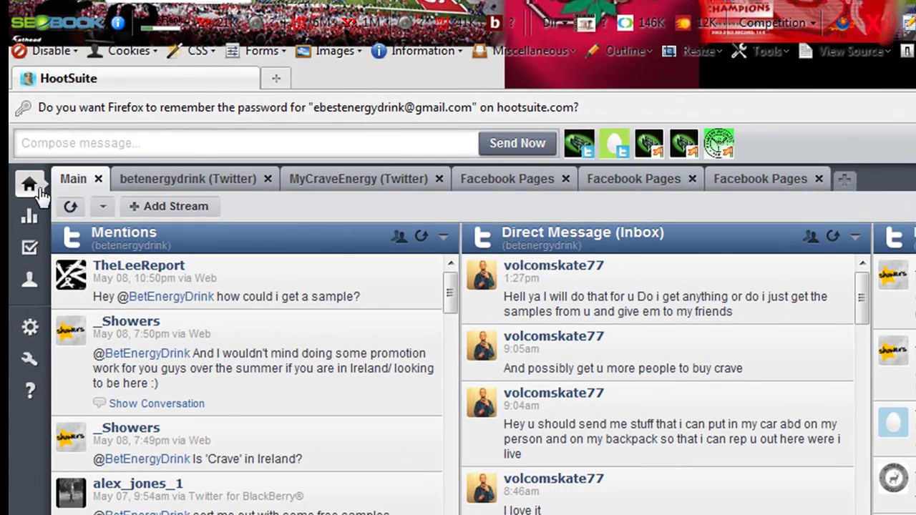
mouse_move(91, 342)
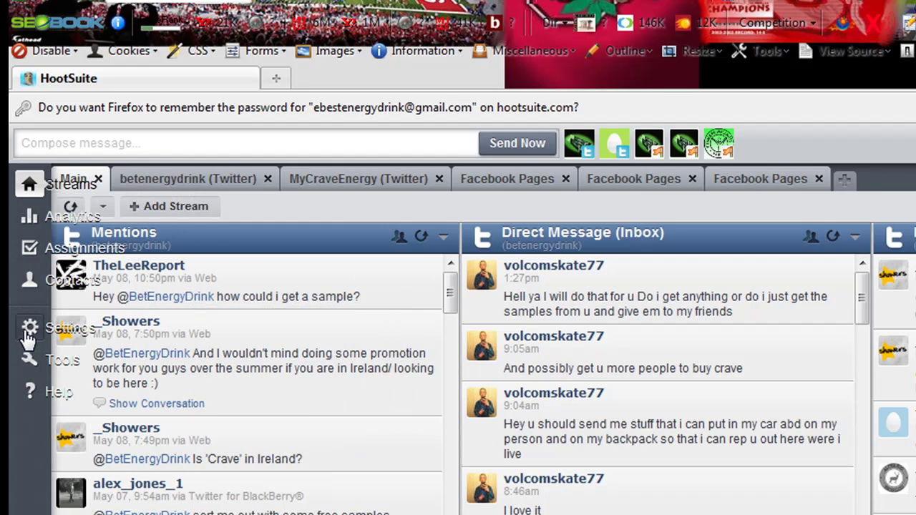
mouse_move(28, 338)
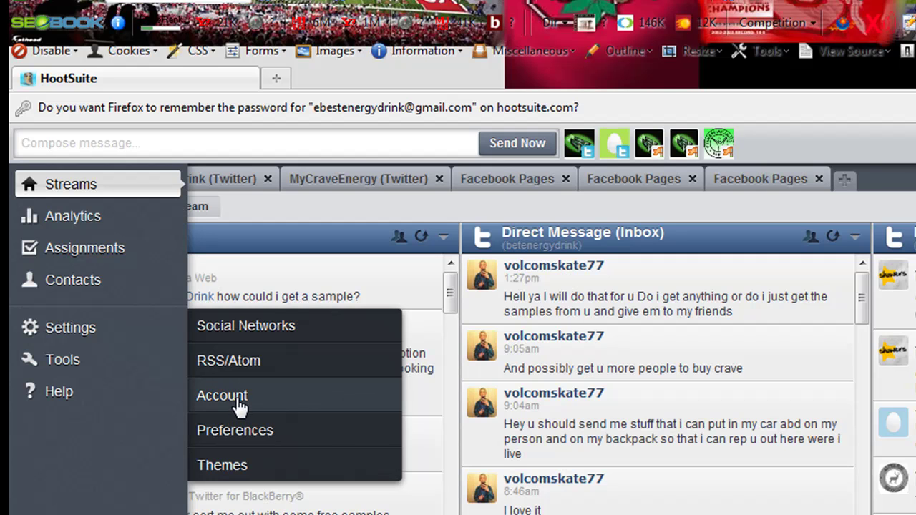
click(231, 322)
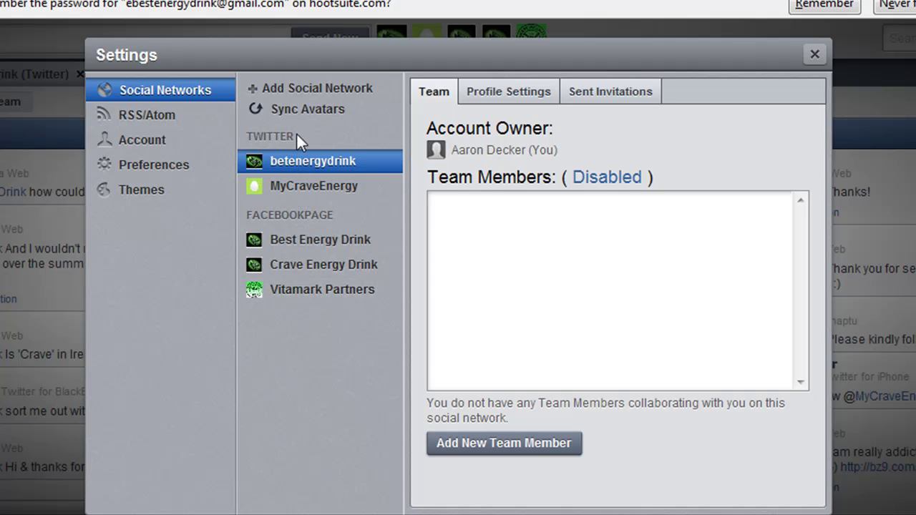
click(300, 90)
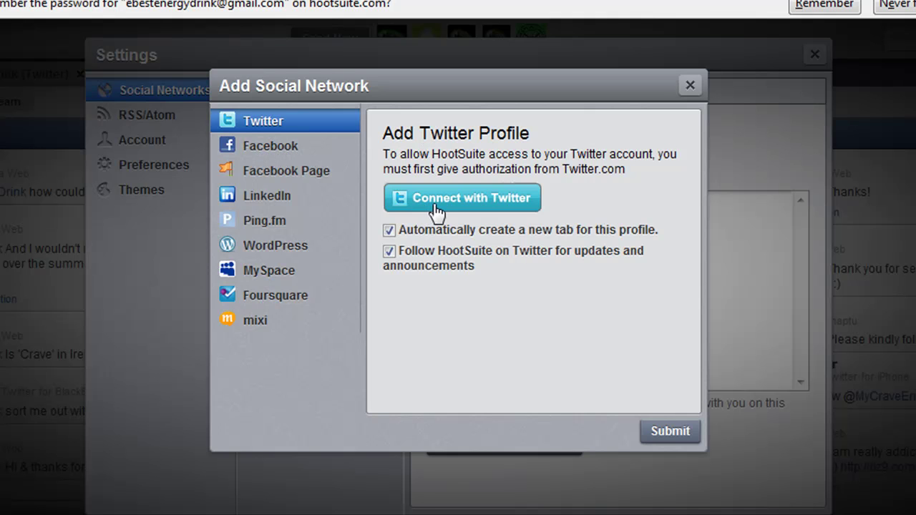
click(277, 149)
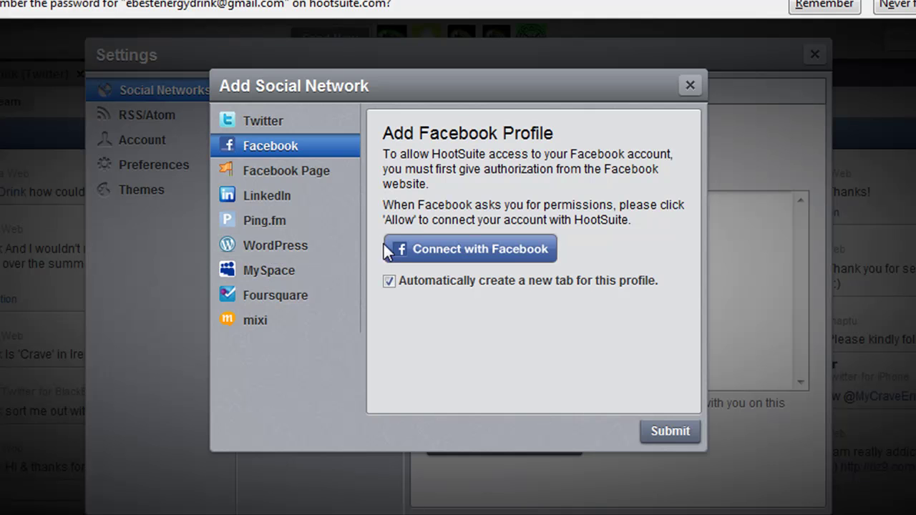
click(449, 252)
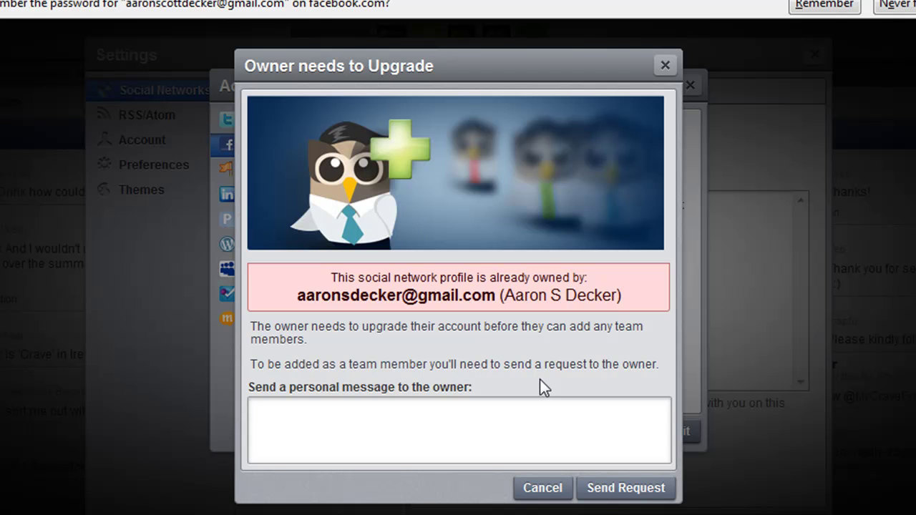
click(666, 67)
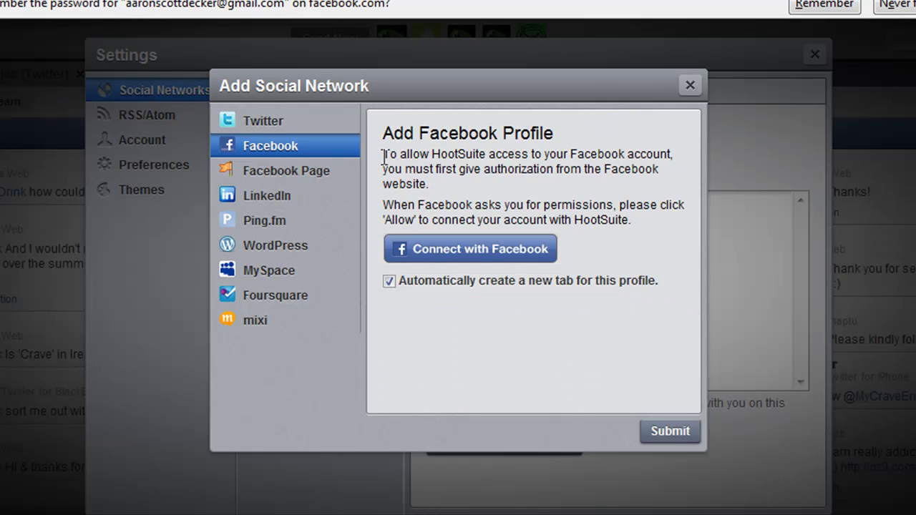
View the Facebook Page connection option for adding a social network, and close the settings.
click(247, 175)
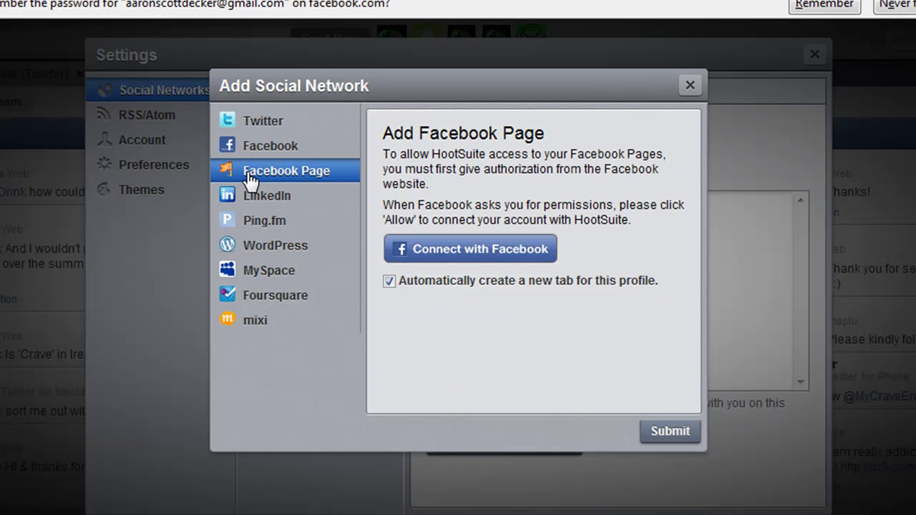
click(690, 87)
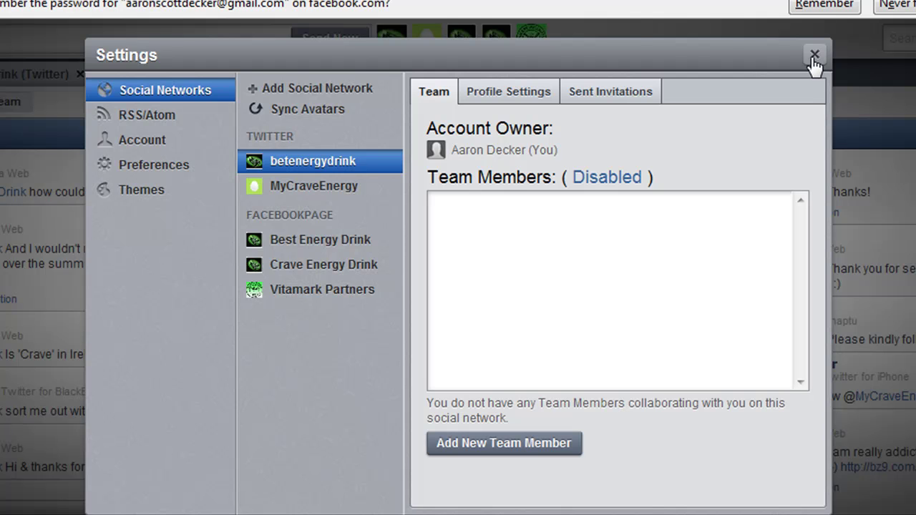
click(814, 55)
Examine the betenergydrink Twitter streams, including Sent Tweets, Home Feed and Pending Tweets.
mouse_move(434, 56)
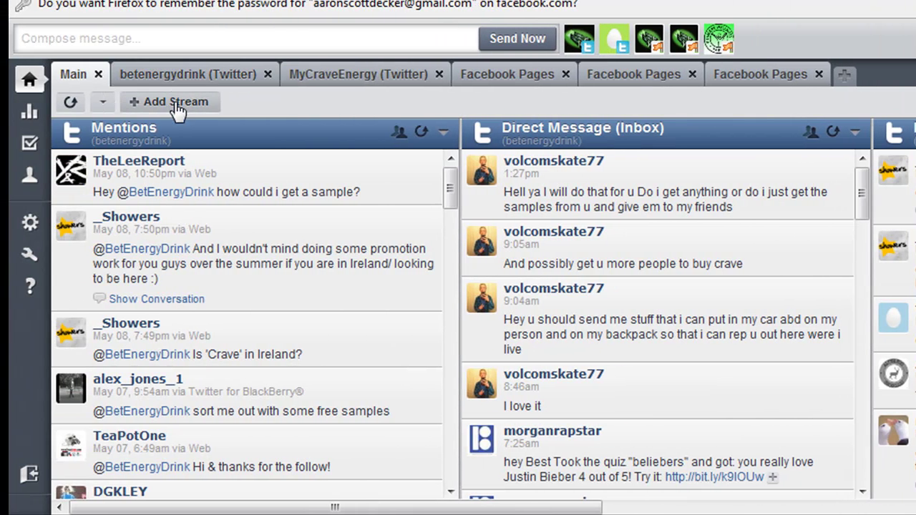
click(182, 80)
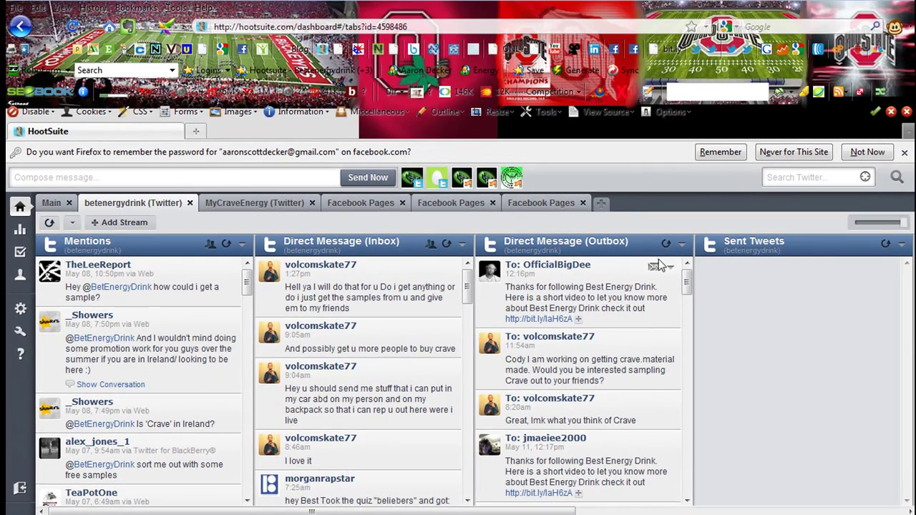
drag(474, 512, 814, 466)
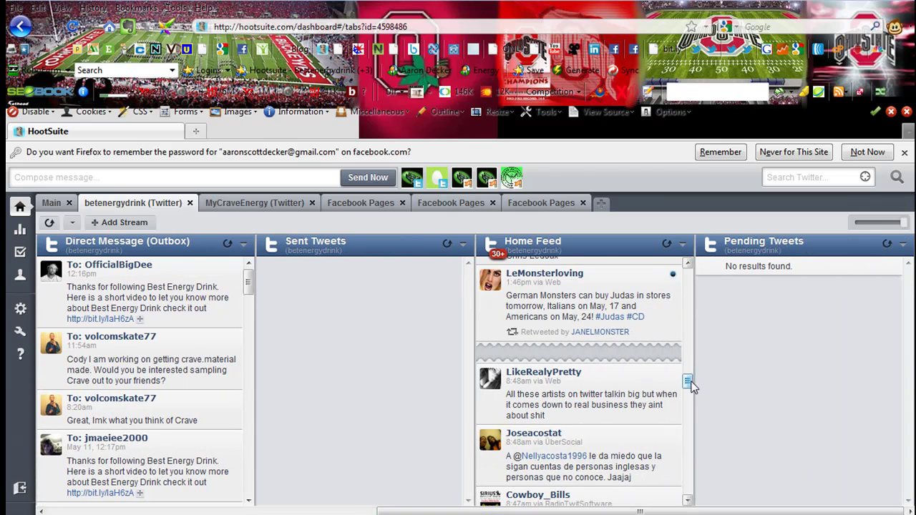
drag(686, 380, 689, 299)
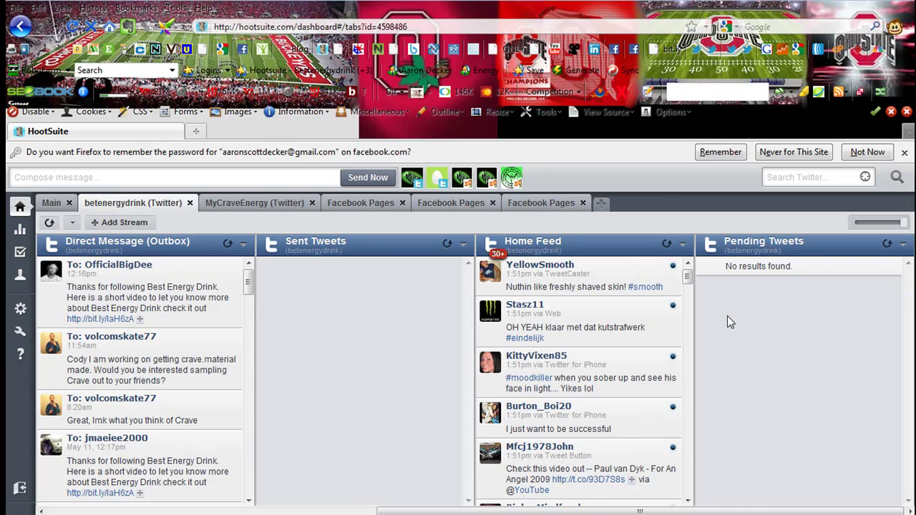
Compose the message "Hey guys showing people how to use hootsuite. Do you use hootsuite?" for only the betenergydrink Twitter profile, and view the saved drafts.
click(257, 183)
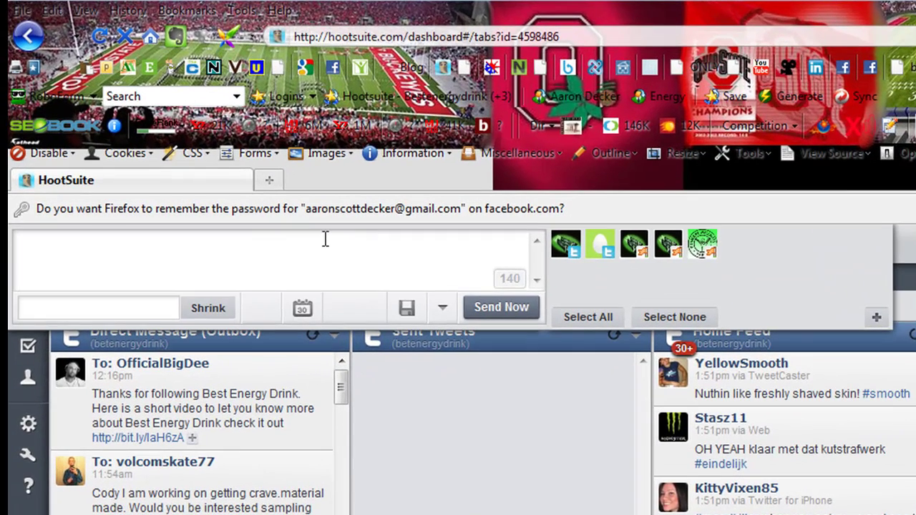
text(Hey guys showing people how to use hootsuite. Do you use hootsuite?)
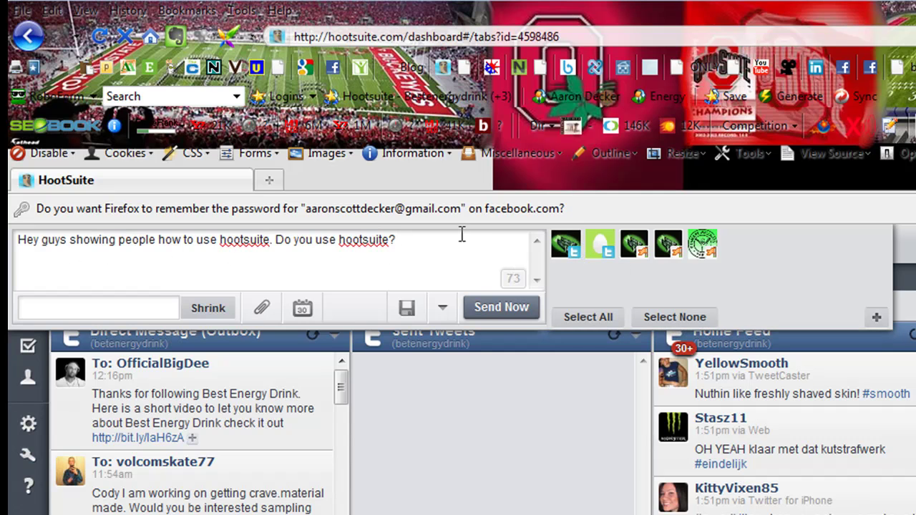
click(566, 245)
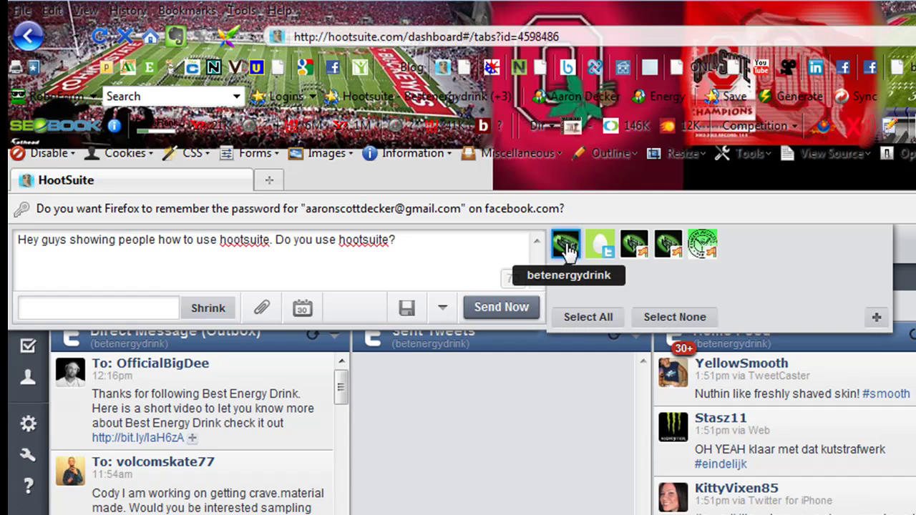
click(602, 249)
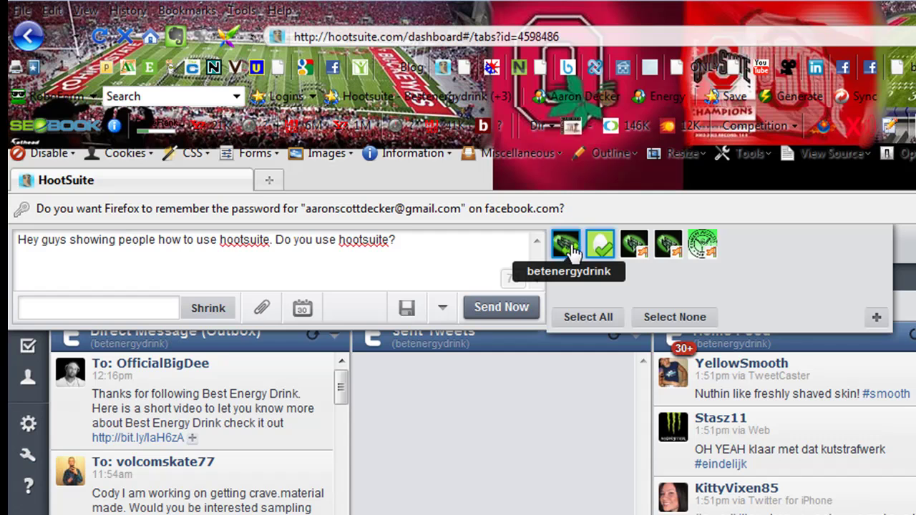
click(600, 248)
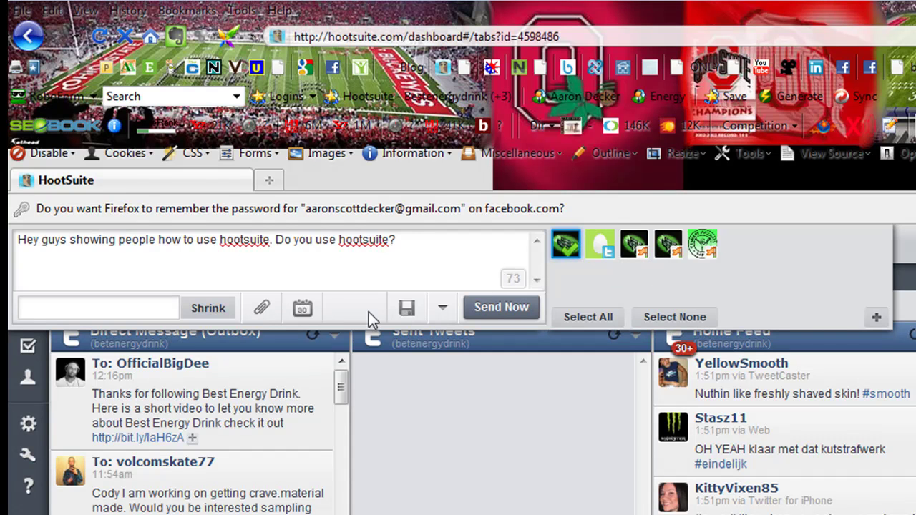
click(441, 308)
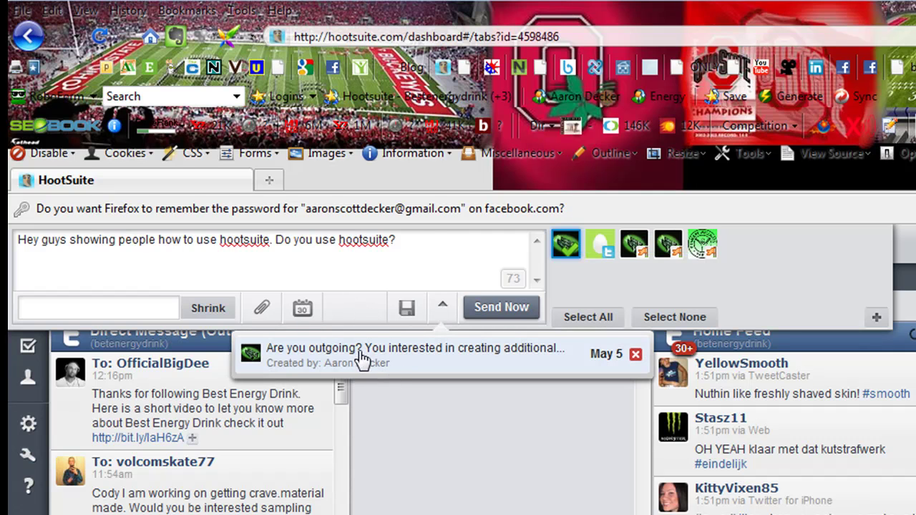
Set the message's scheduled send time to 2:00 PM on 2011-05-12.
click(302, 309)
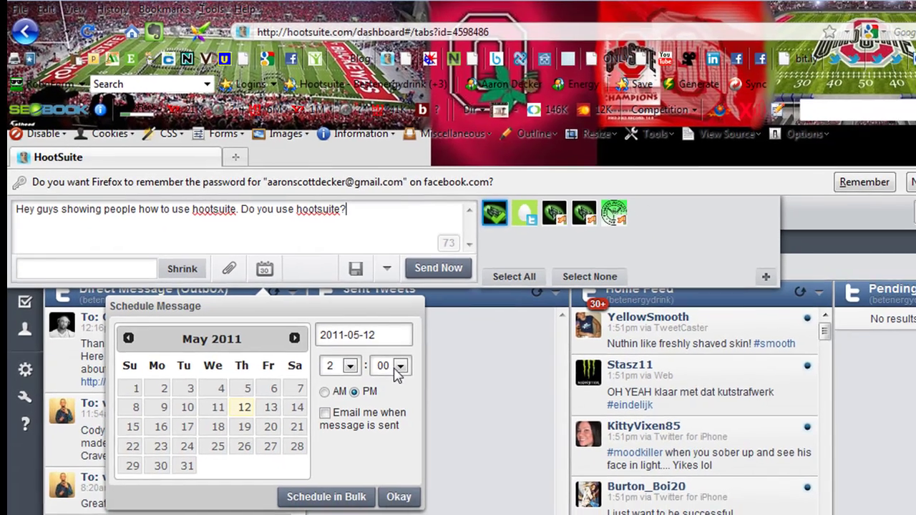
click(458, 419)
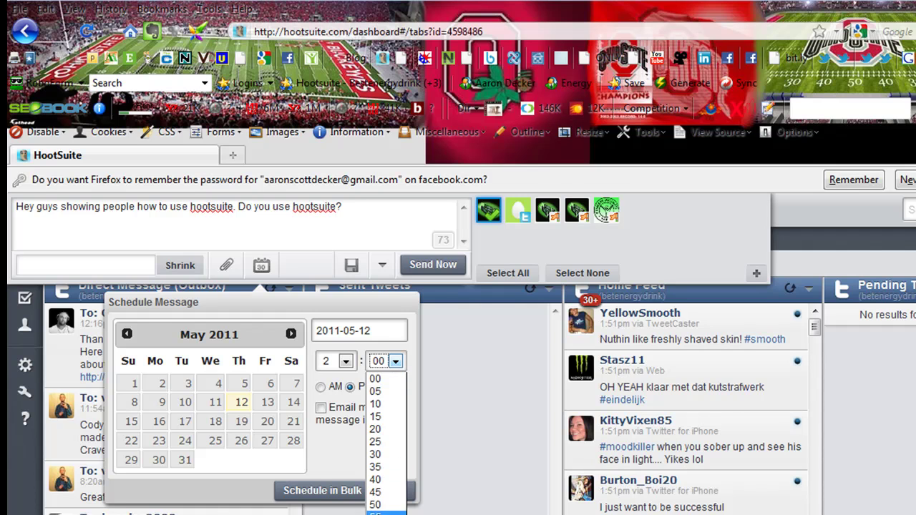
click(376, 511)
click(394, 360)
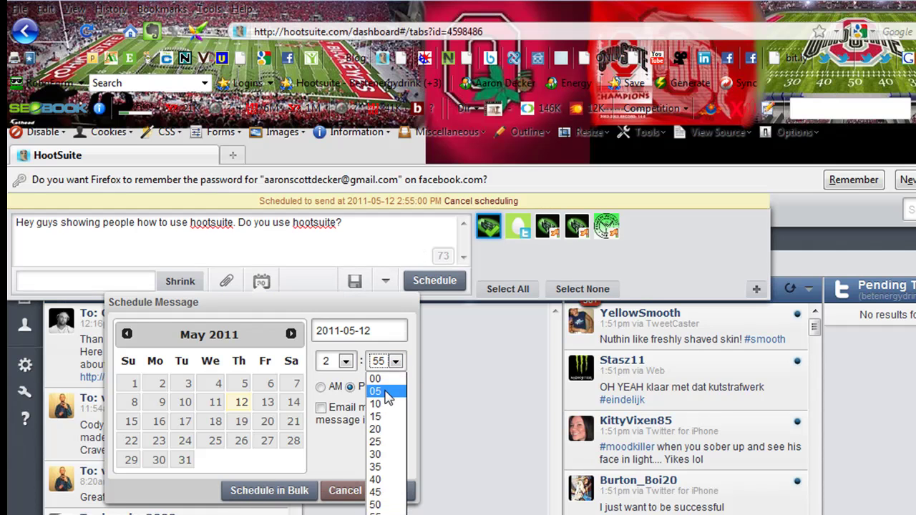
click(379, 378)
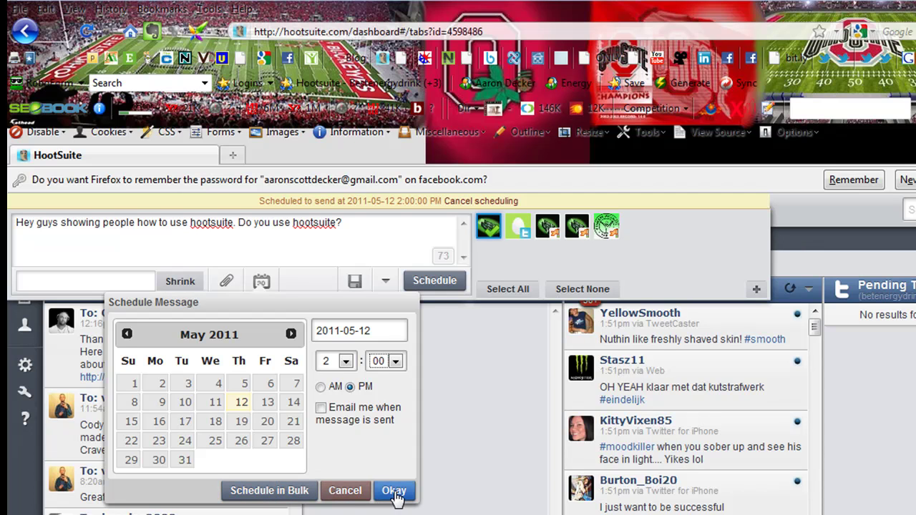
click(321, 409)
click(396, 491)
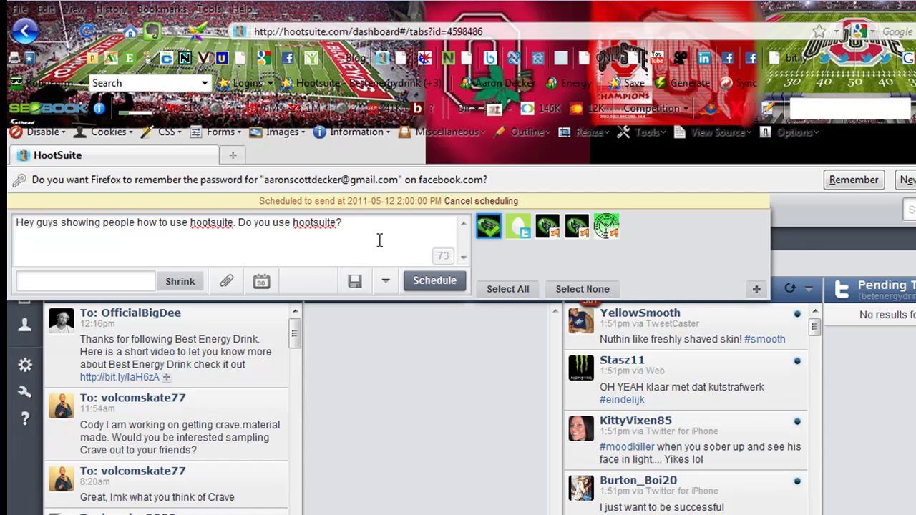
View the available link shorteners, and submit the scheduled message to the pending tweets.
click(444, 276)
click(117, 279)
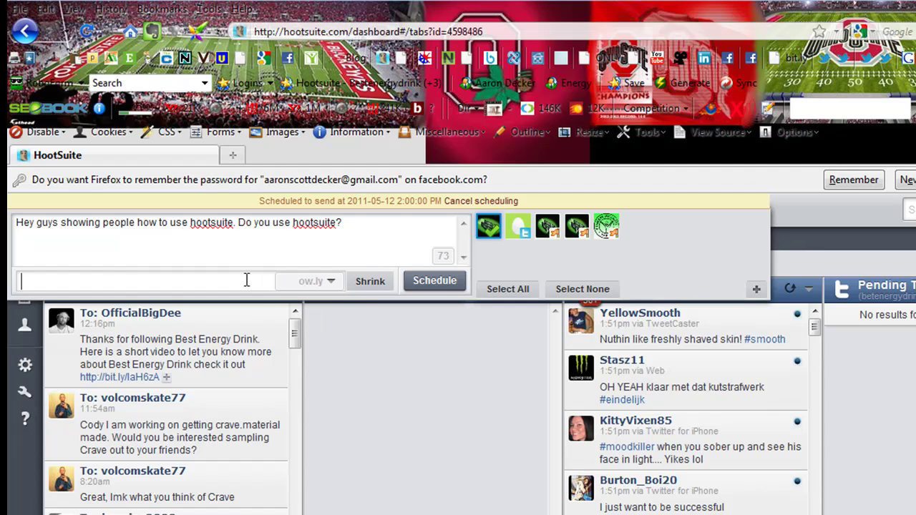
click(331, 281)
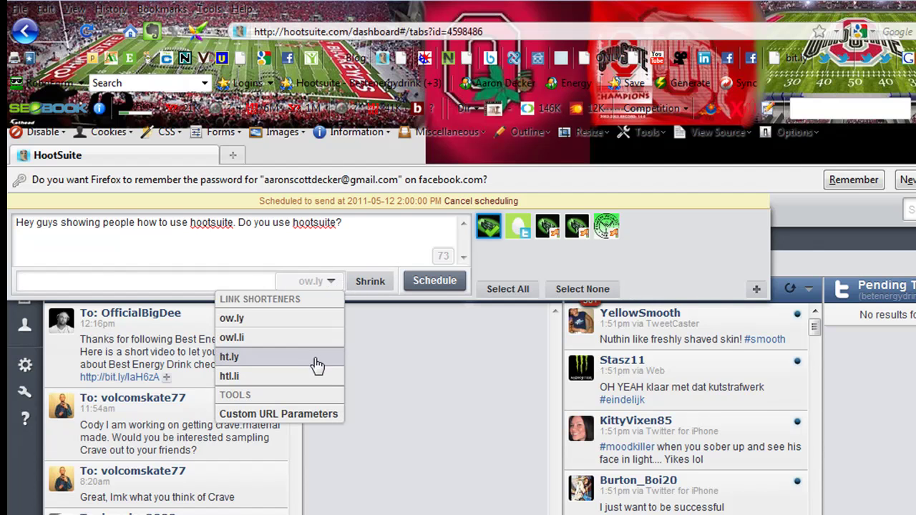
click(427, 279)
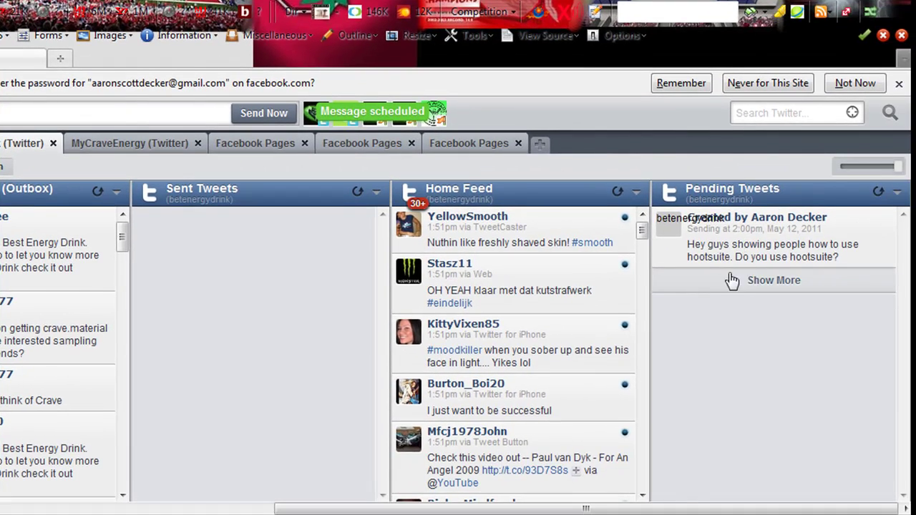
click(732, 280)
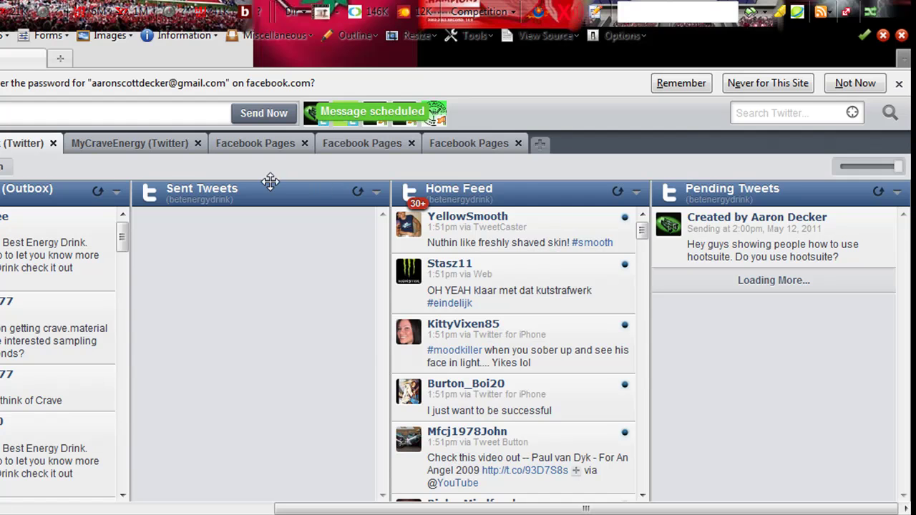
Review the Facebook Page stream types for the Best Energy Drink feed without creating a stream, and return to the Main streams.
click(264, 144)
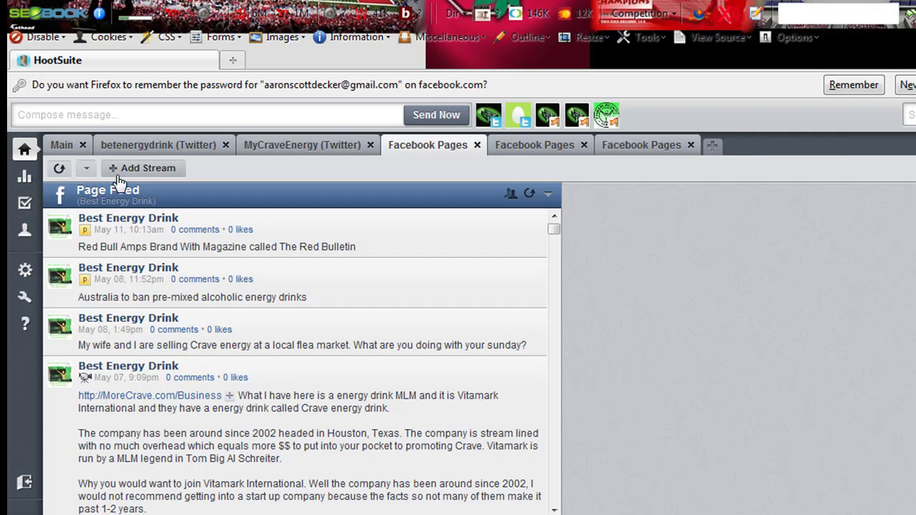
click(139, 169)
click(549, 293)
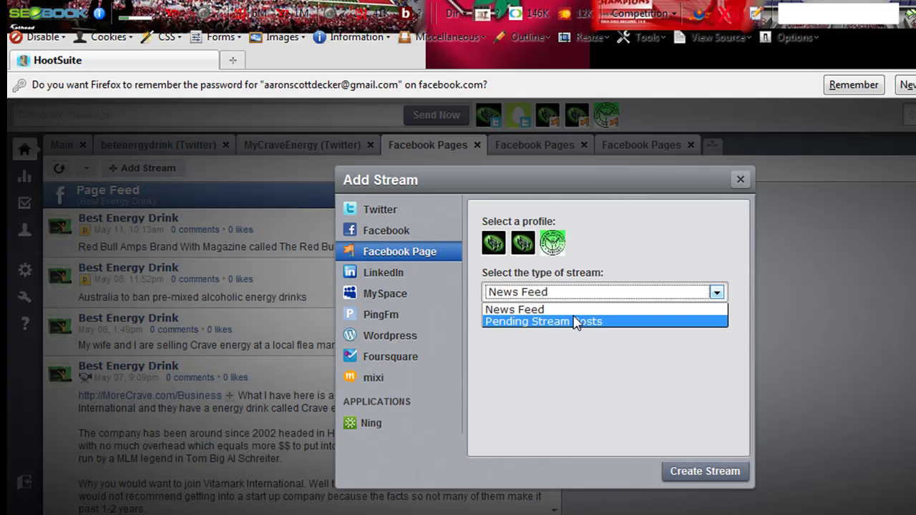
click(370, 209)
click(540, 294)
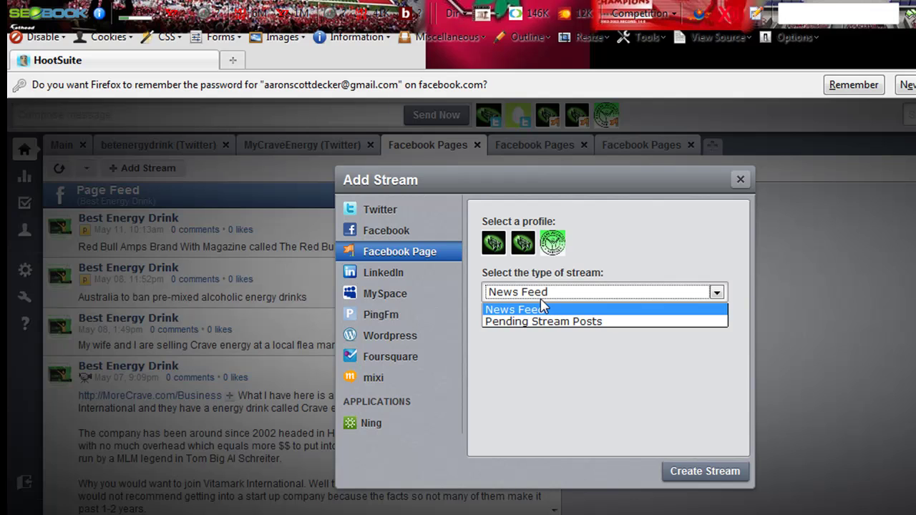
click(525, 388)
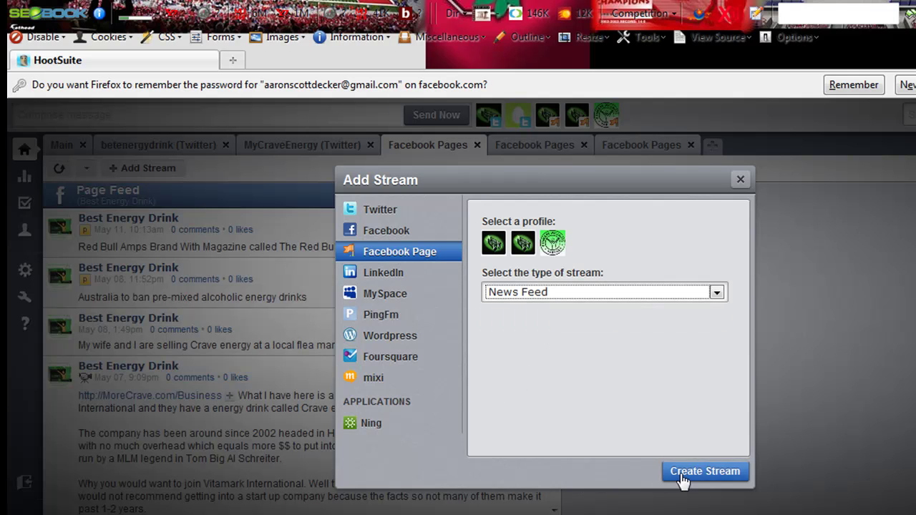
click(741, 180)
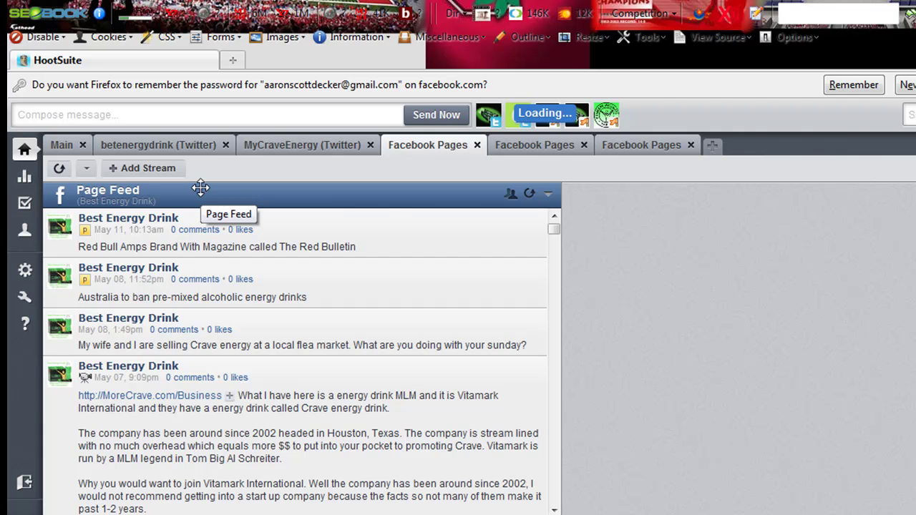
click(68, 146)
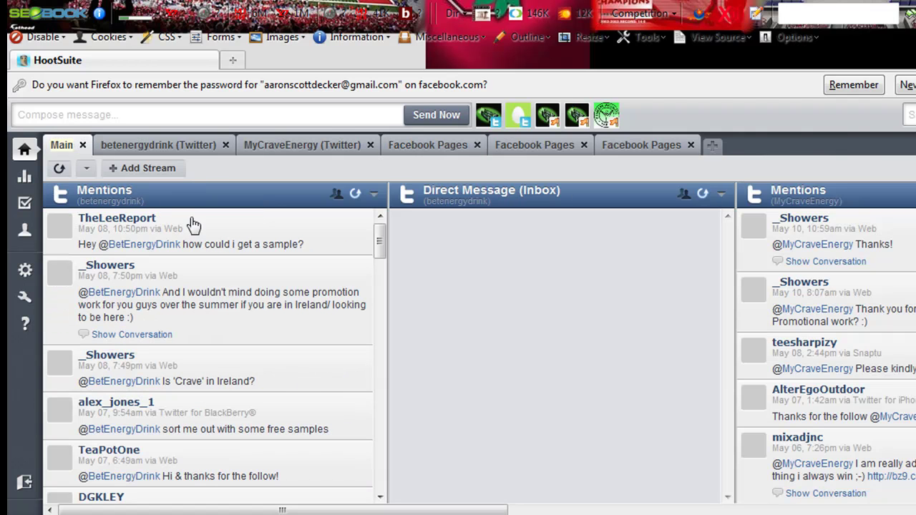